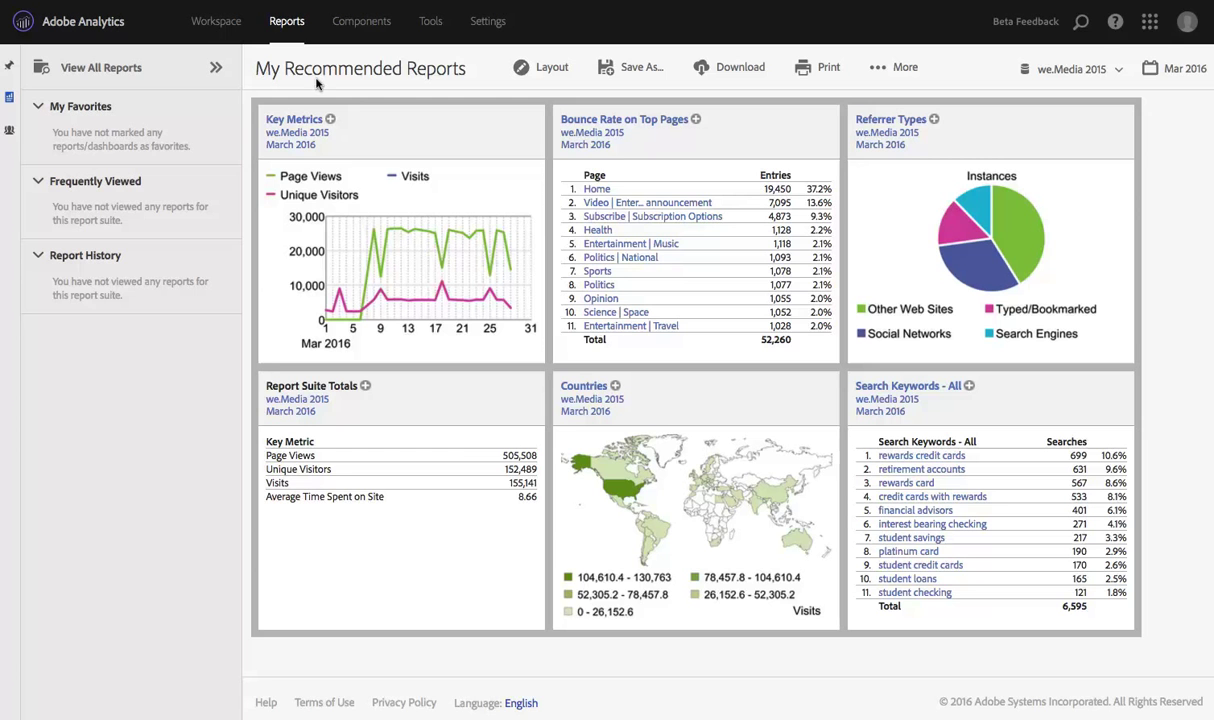
Visit the Workspace projects page, return to Reports, and view the component types list.
click(205, 33)
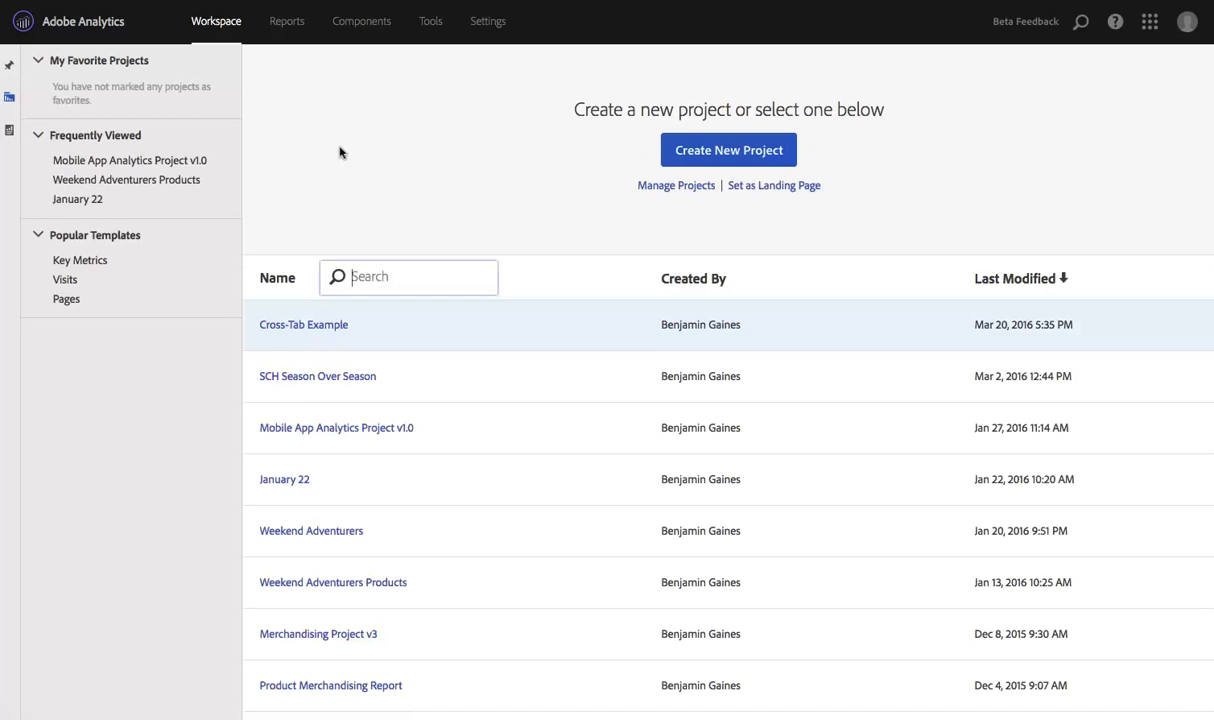
click(288, 27)
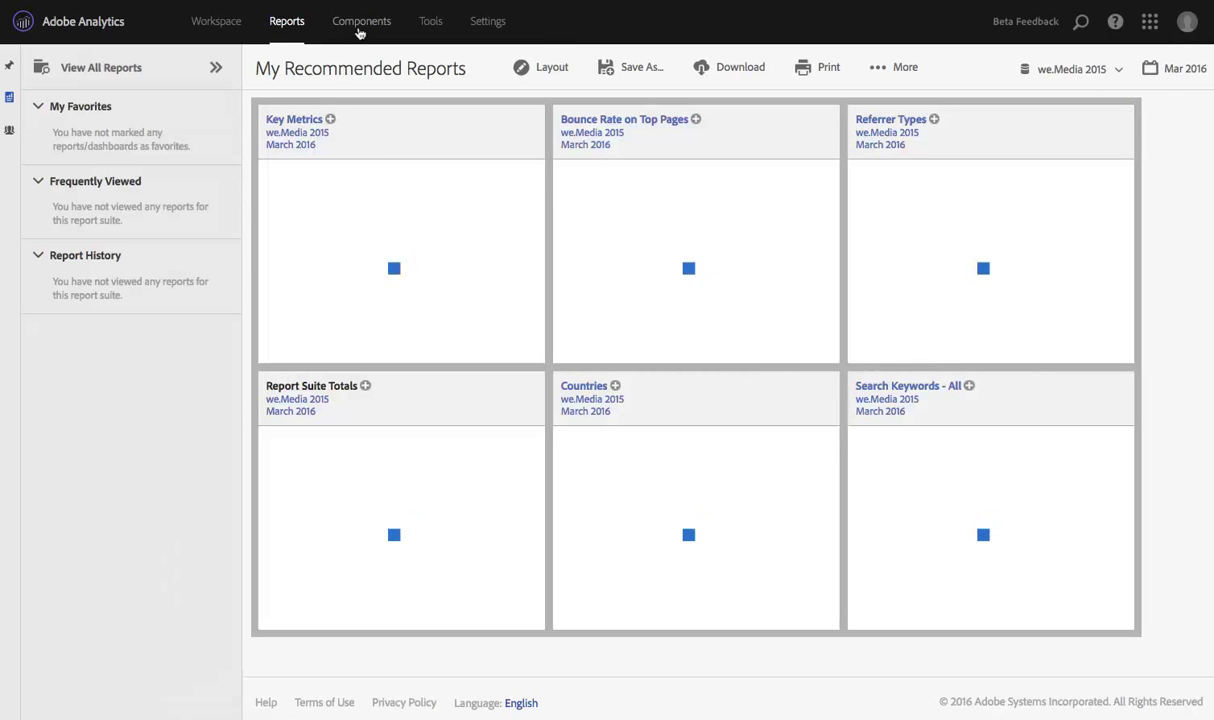
mouse_move(360, 27)
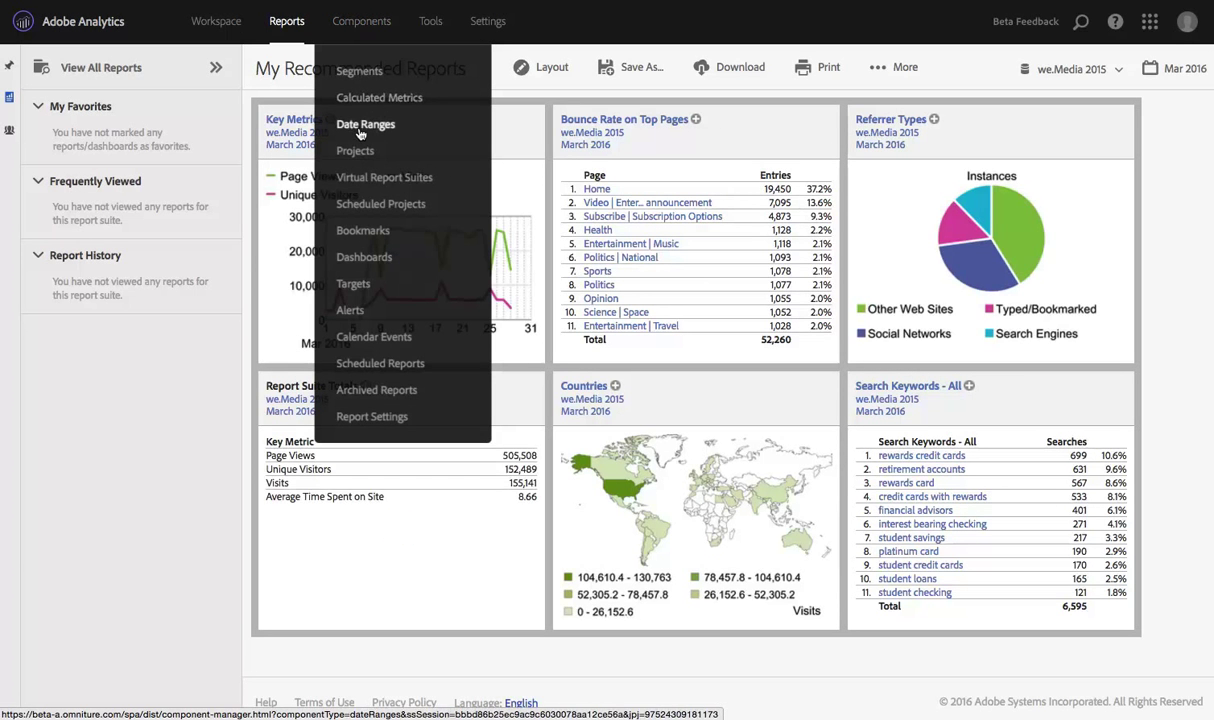
click(370, 27)
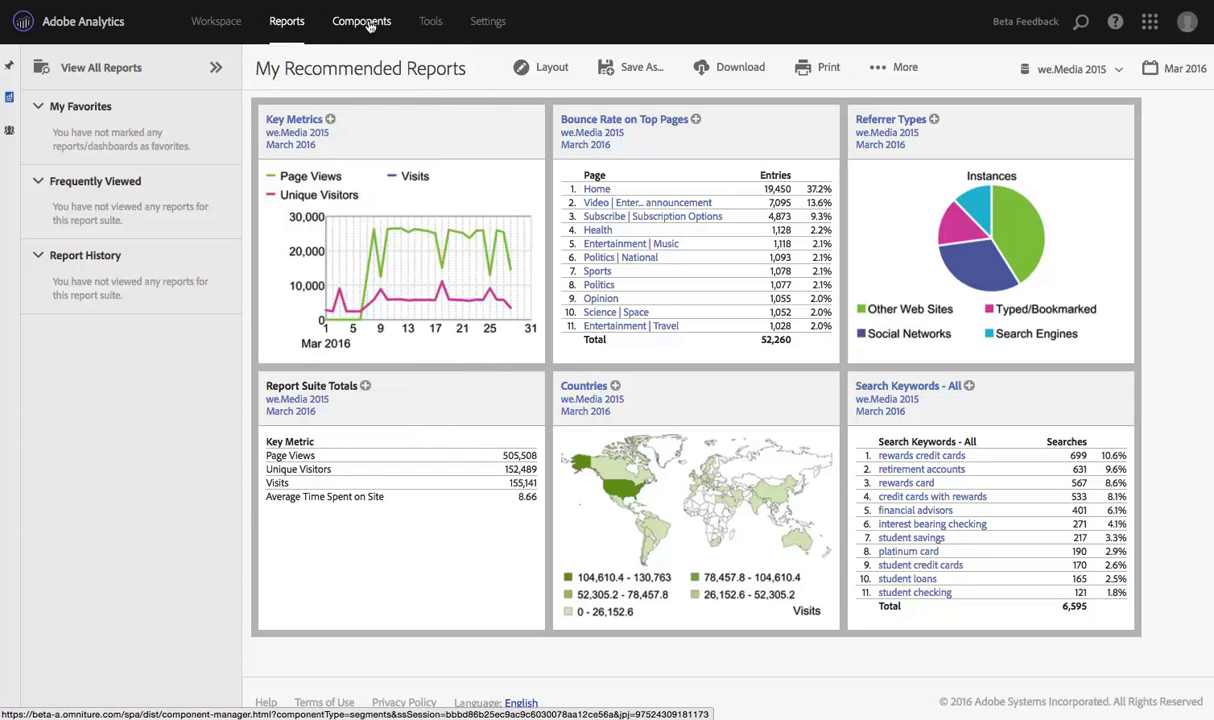
click(370, 27)
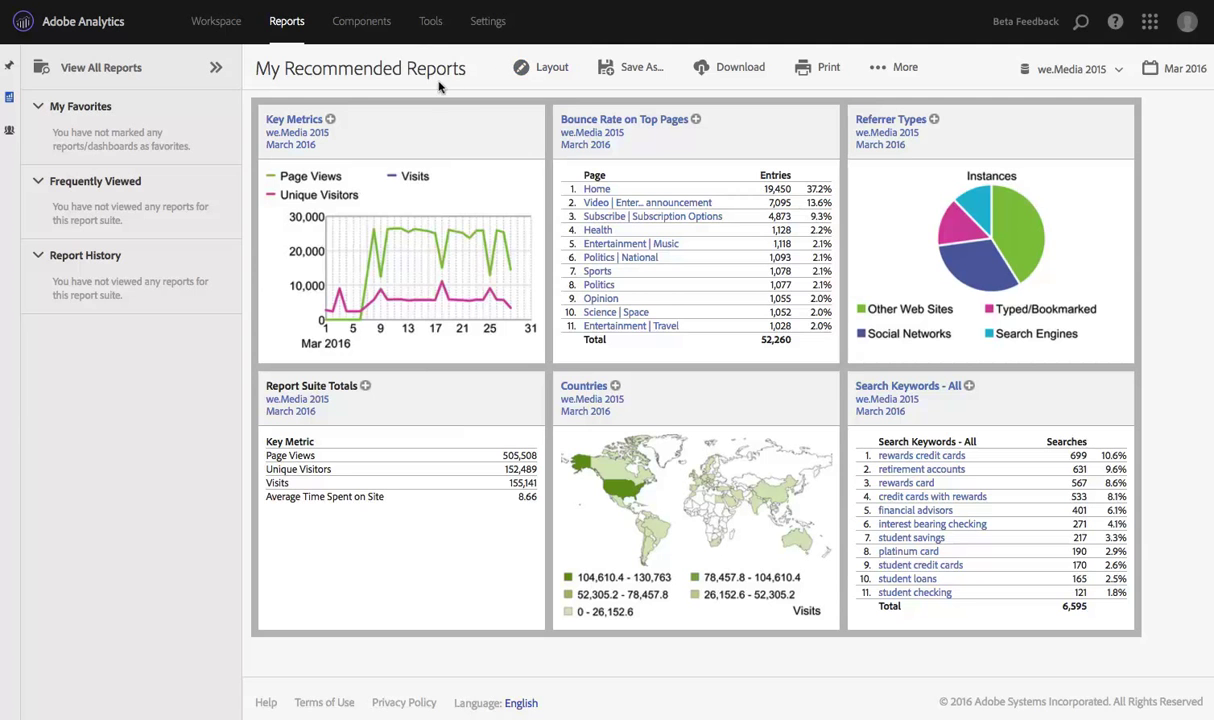
Look over the toolbar's settings list, then close it.
mouse_move(418, 32)
mouse_move(497, 26)
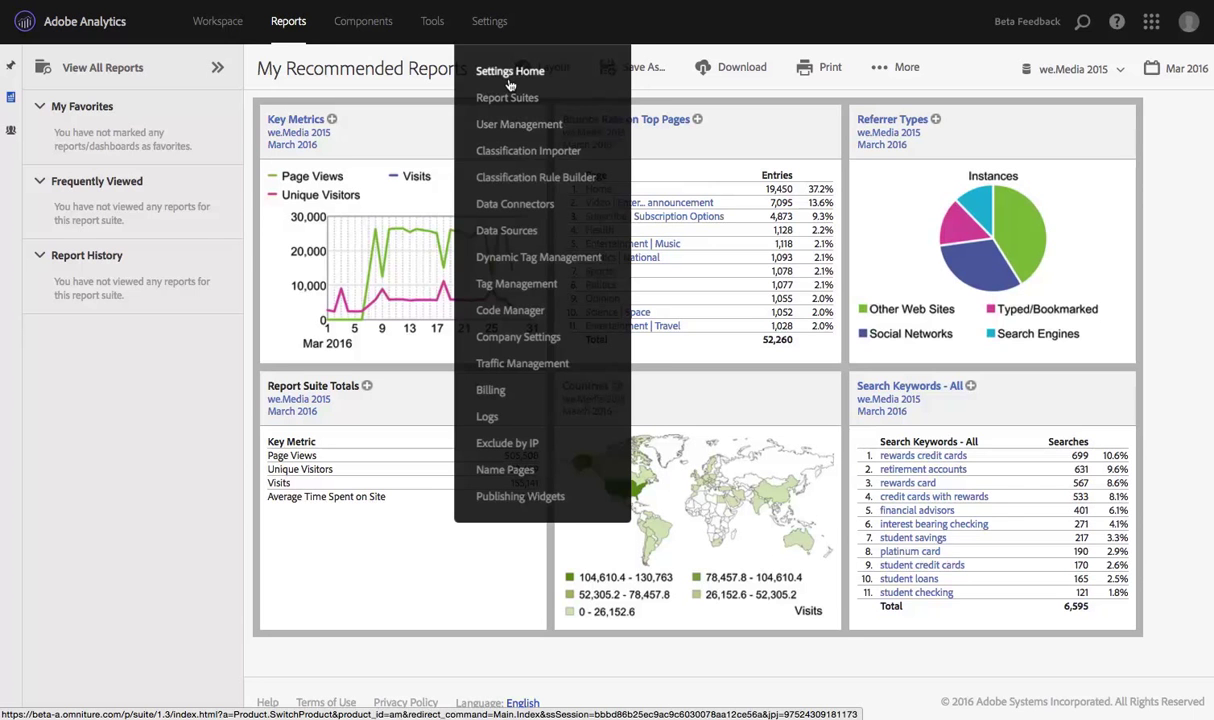
click(482, 30)
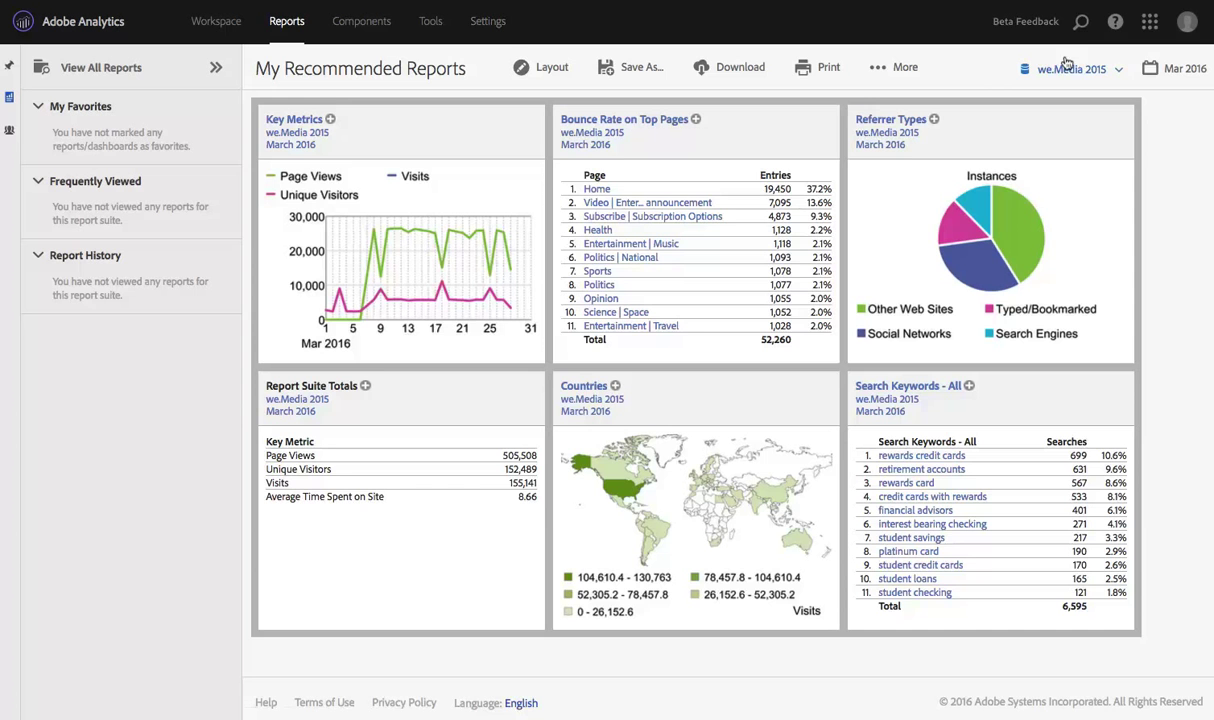
Show the toolbar's report search and report categories menu, then close it.
click(1080, 28)
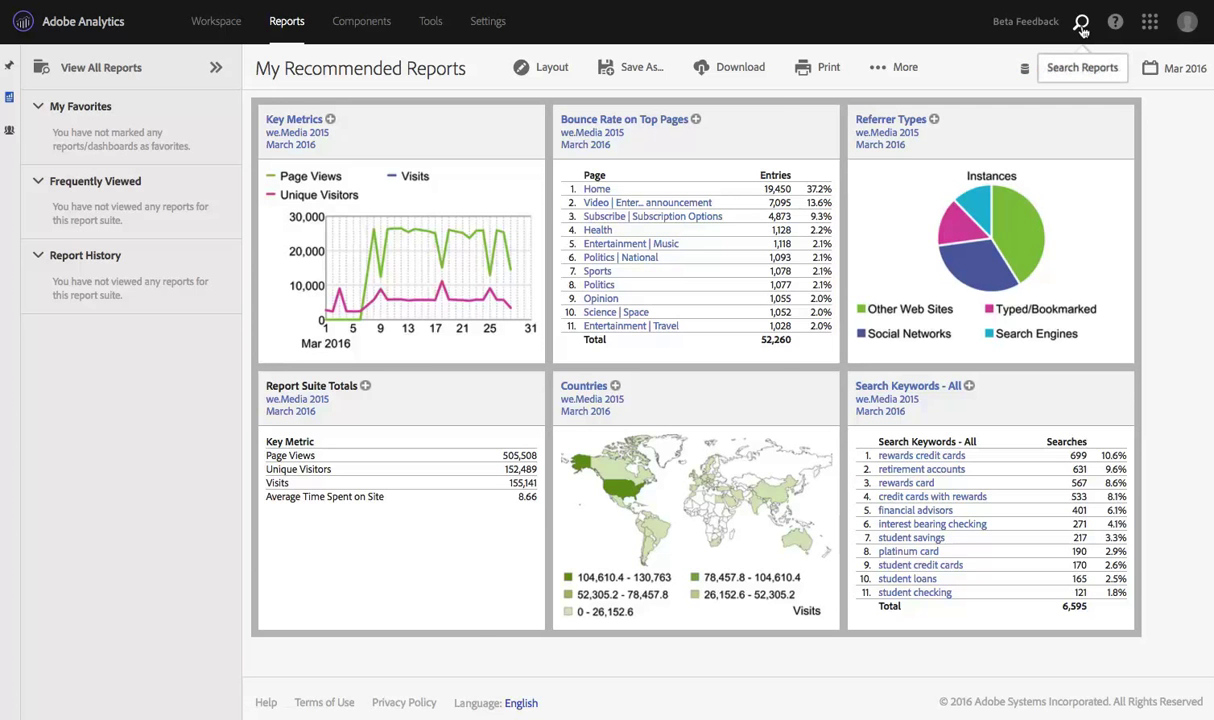
click(1081, 28)
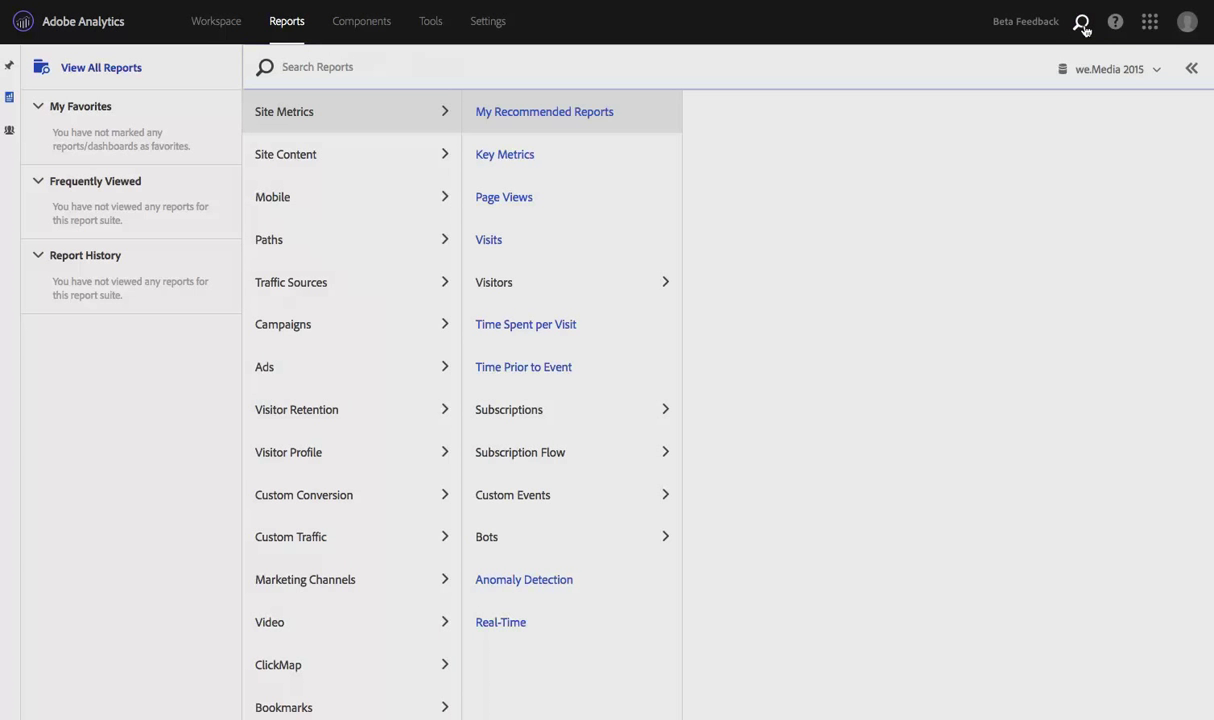
click(1081, 26)
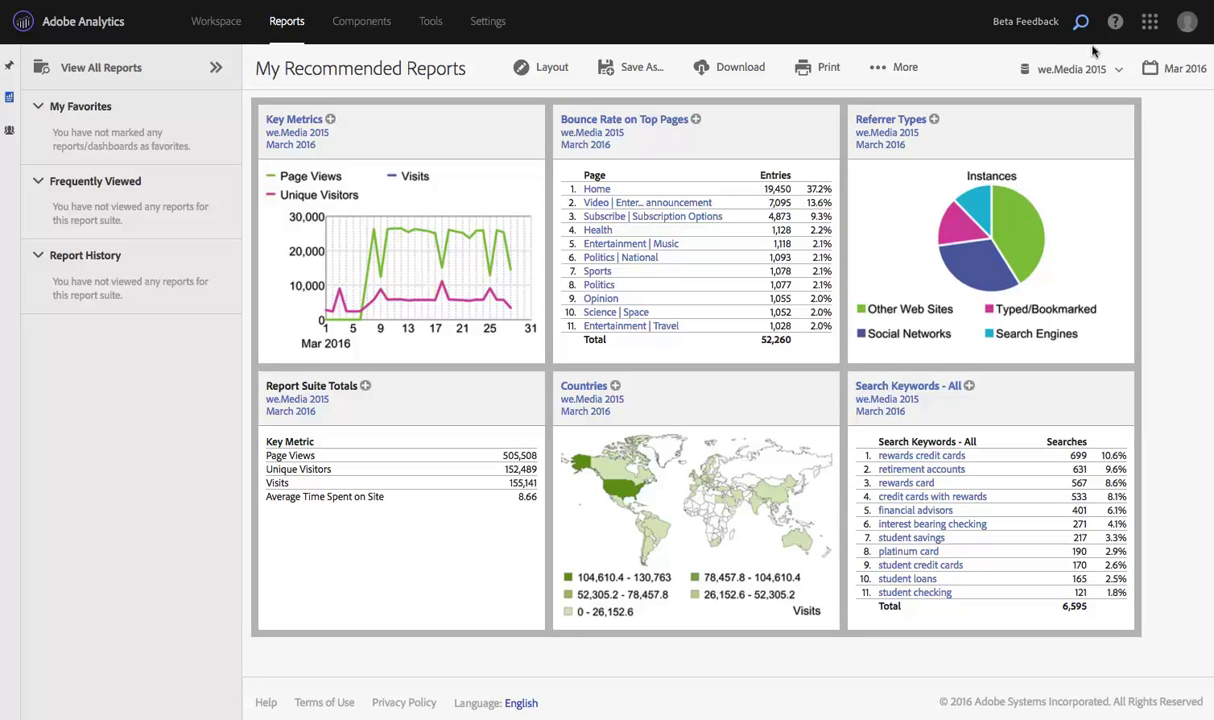
Check the help options, the Adobe solutions switcher and the user account menu.
click(1120, 25)
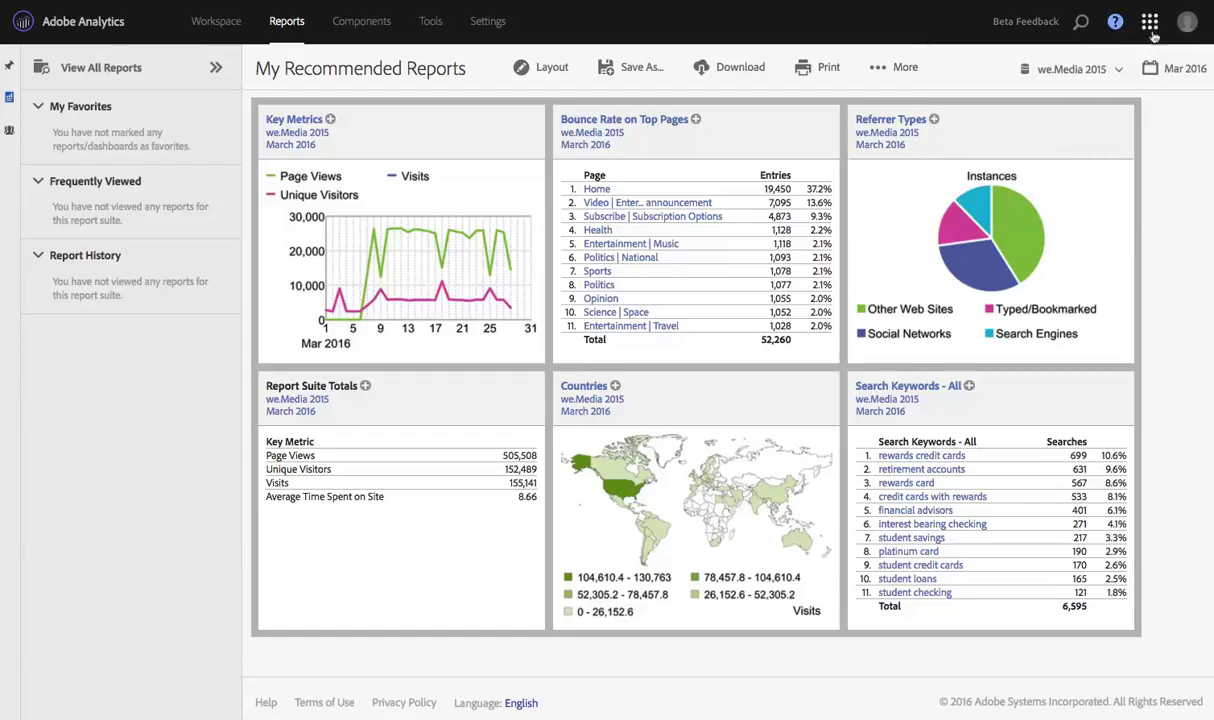
click(1150, 22)
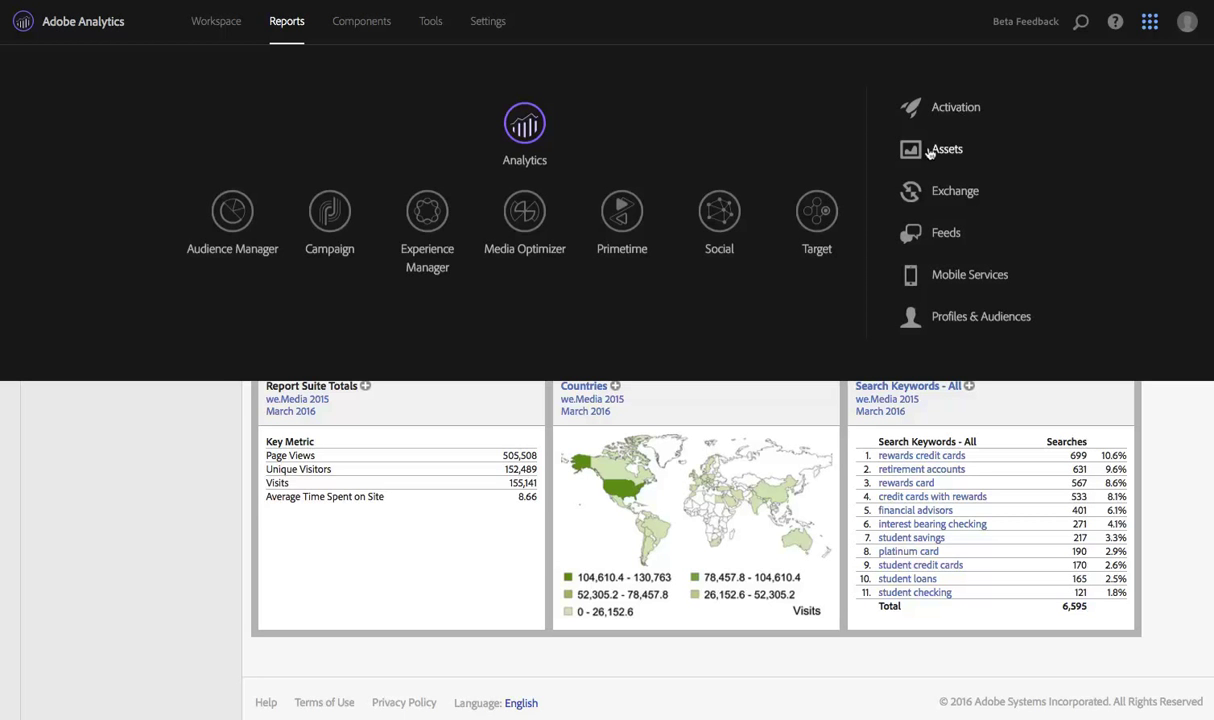
click(1093, 30)
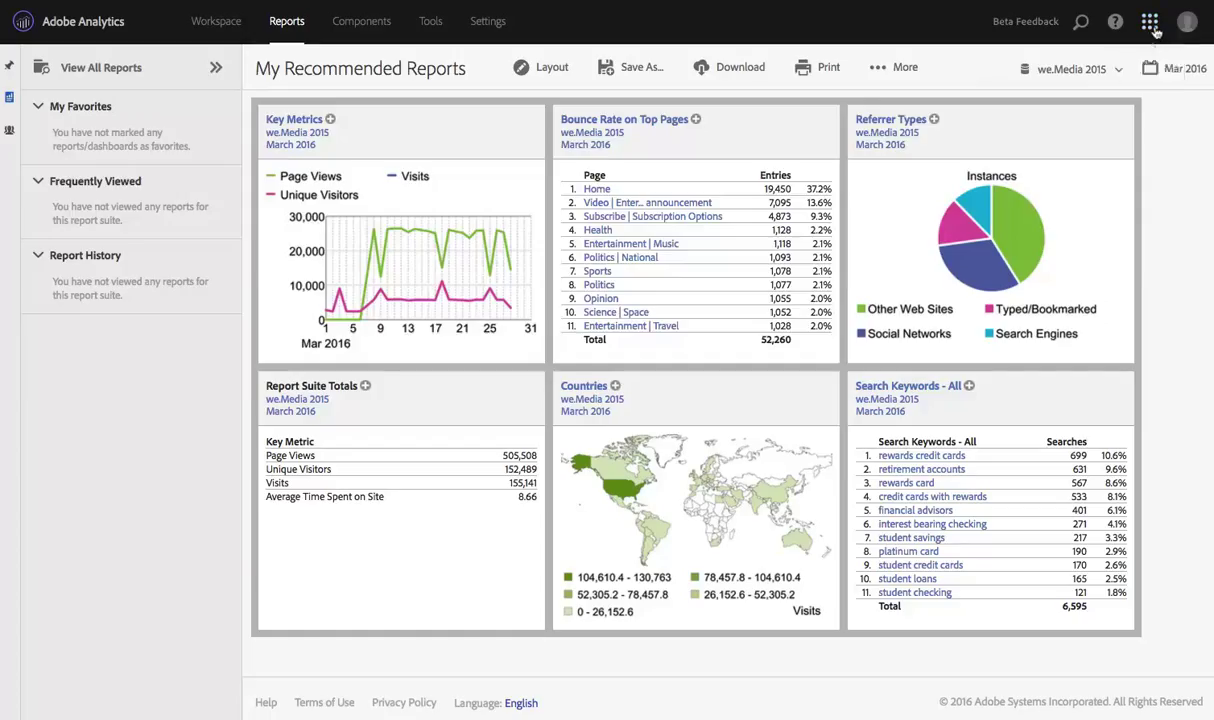
click(1151, 25)
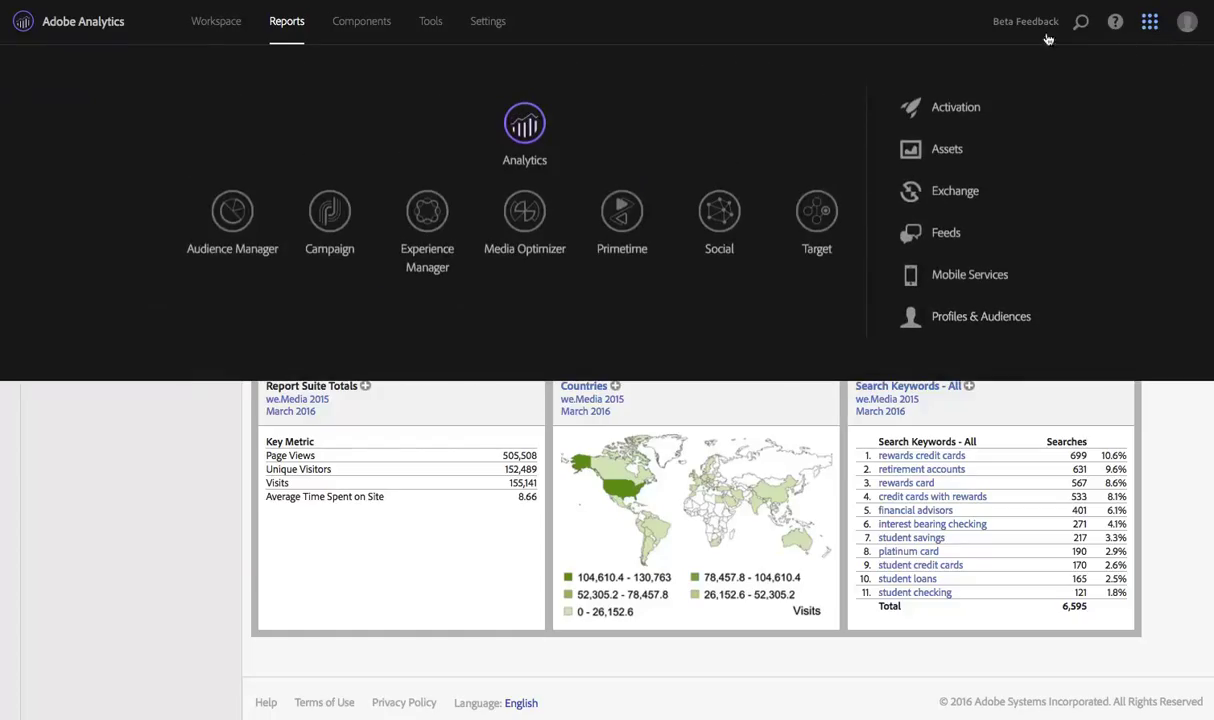
click(1149, 27)
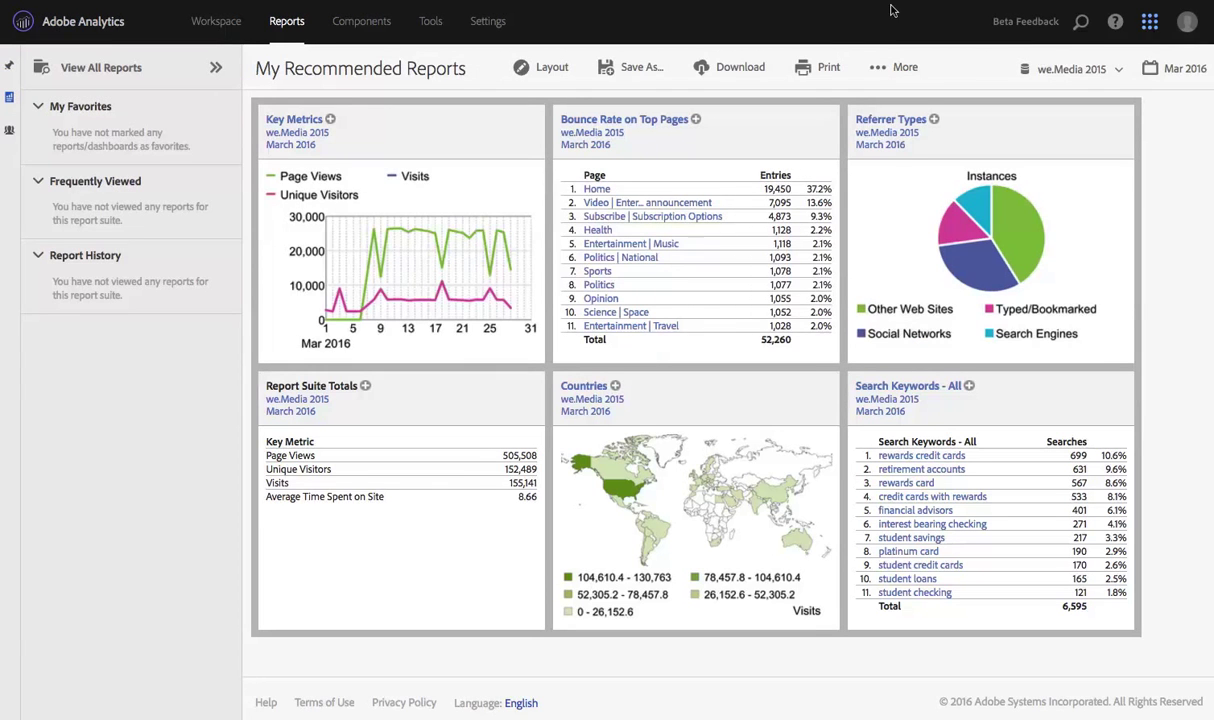
click(1187, 30)
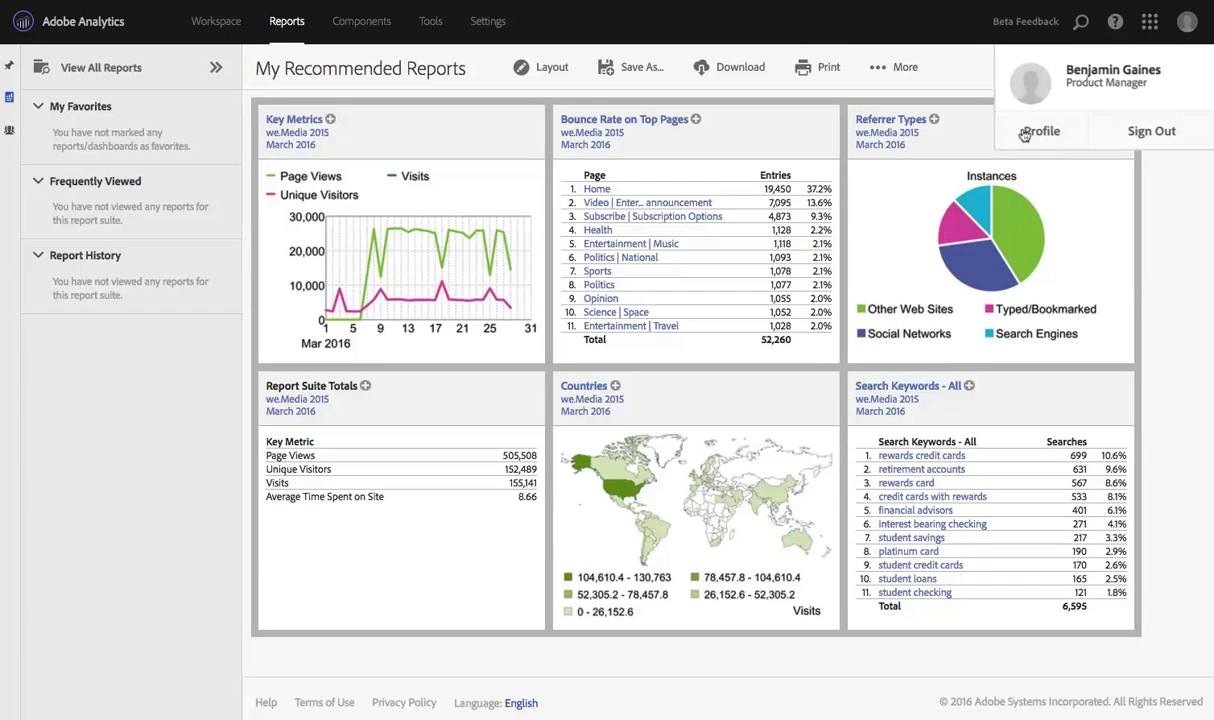
click(1188, 26)
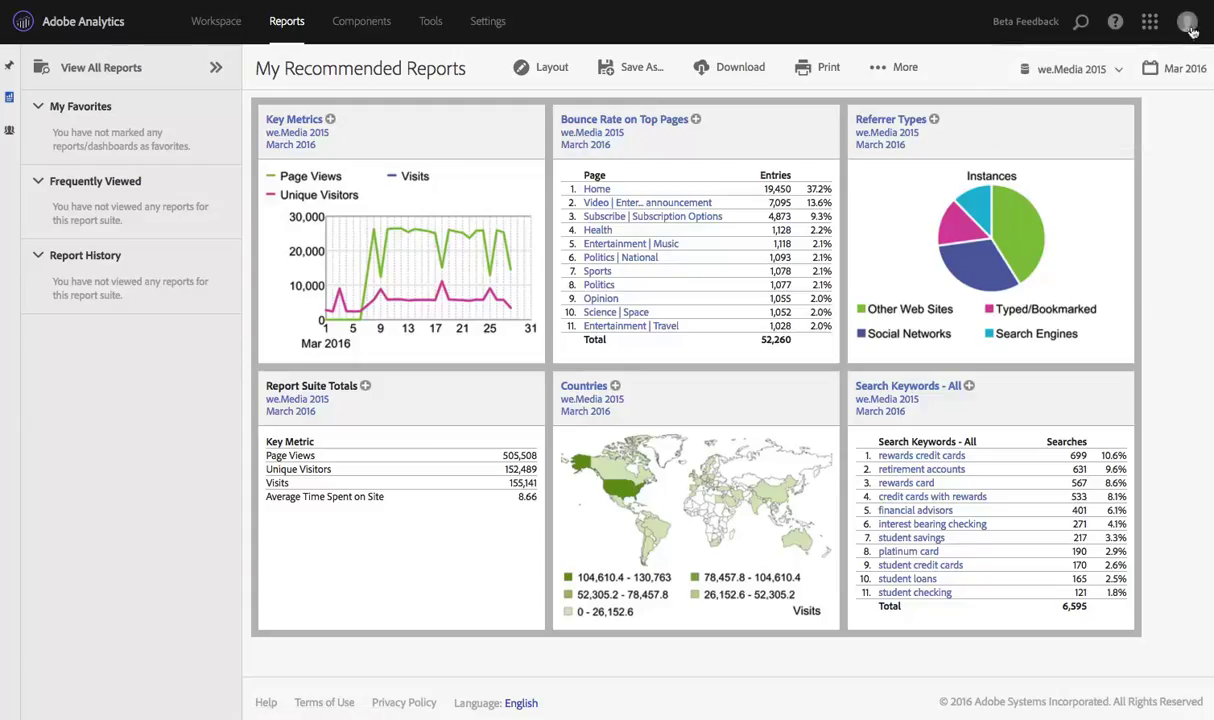
Unpin the side panel, preview View All Reports, then dock the saved and recent reports list.
click(9, 70)
mouse_move(8, 73)
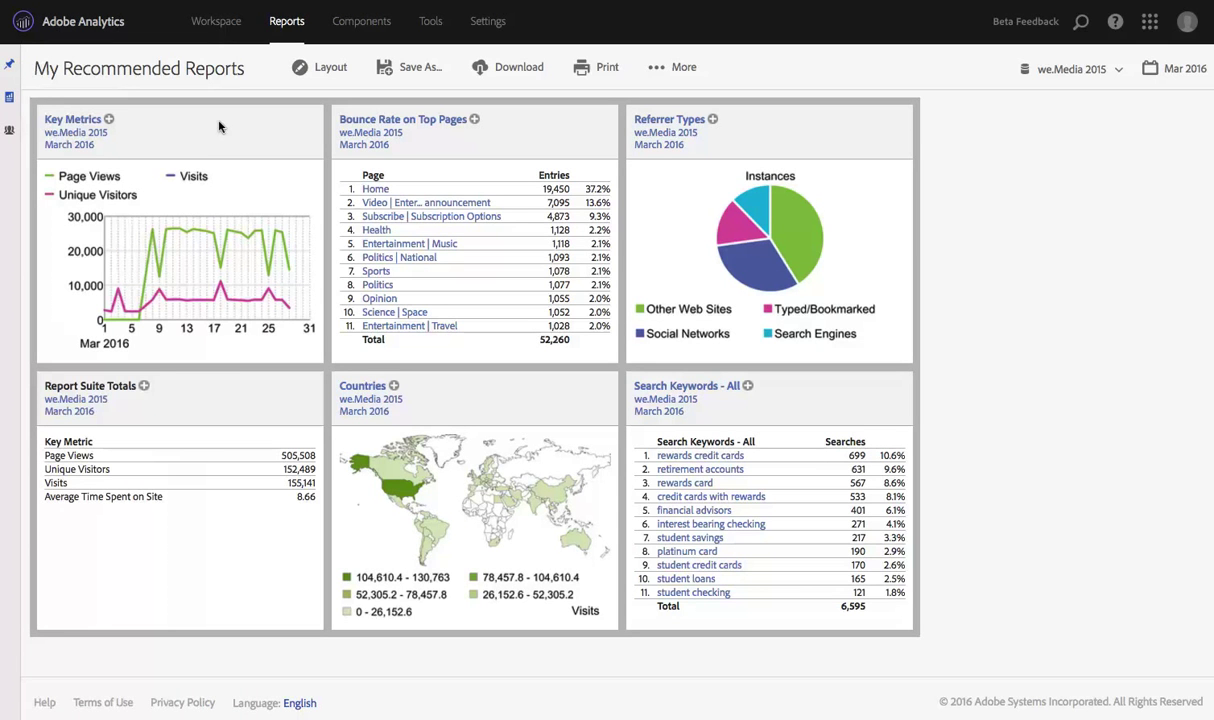
click(12, 129)
click(8, 67)
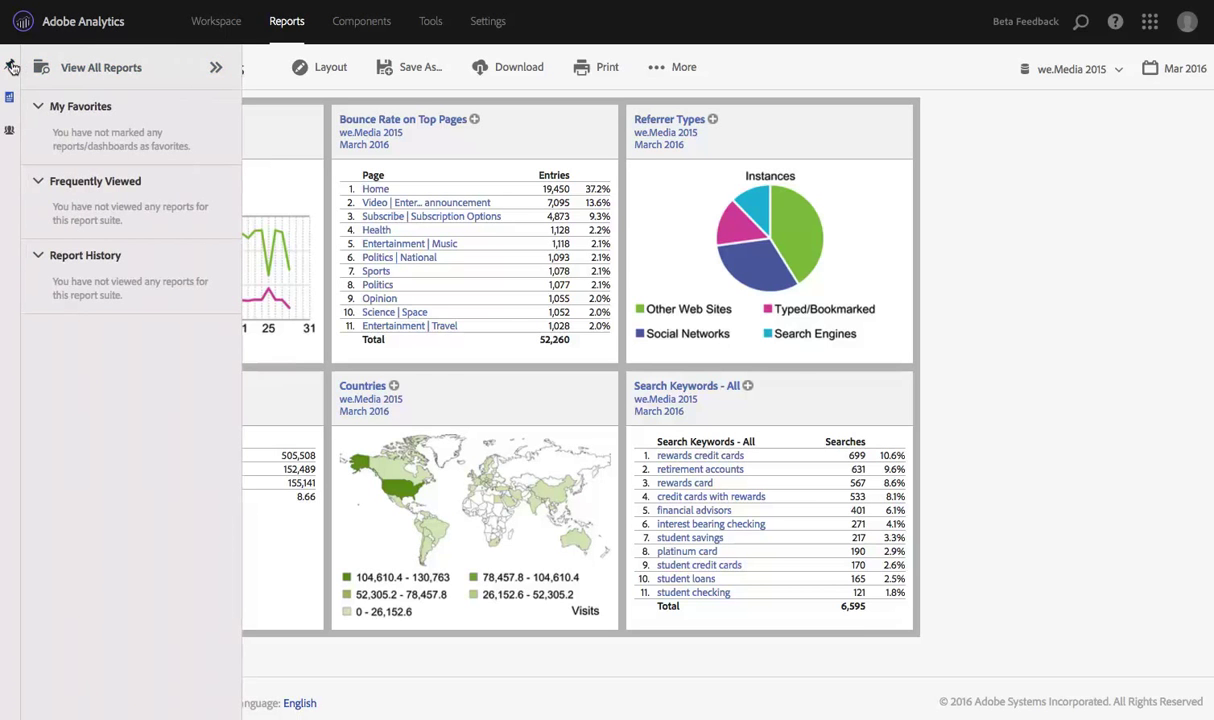
click(10, 66)
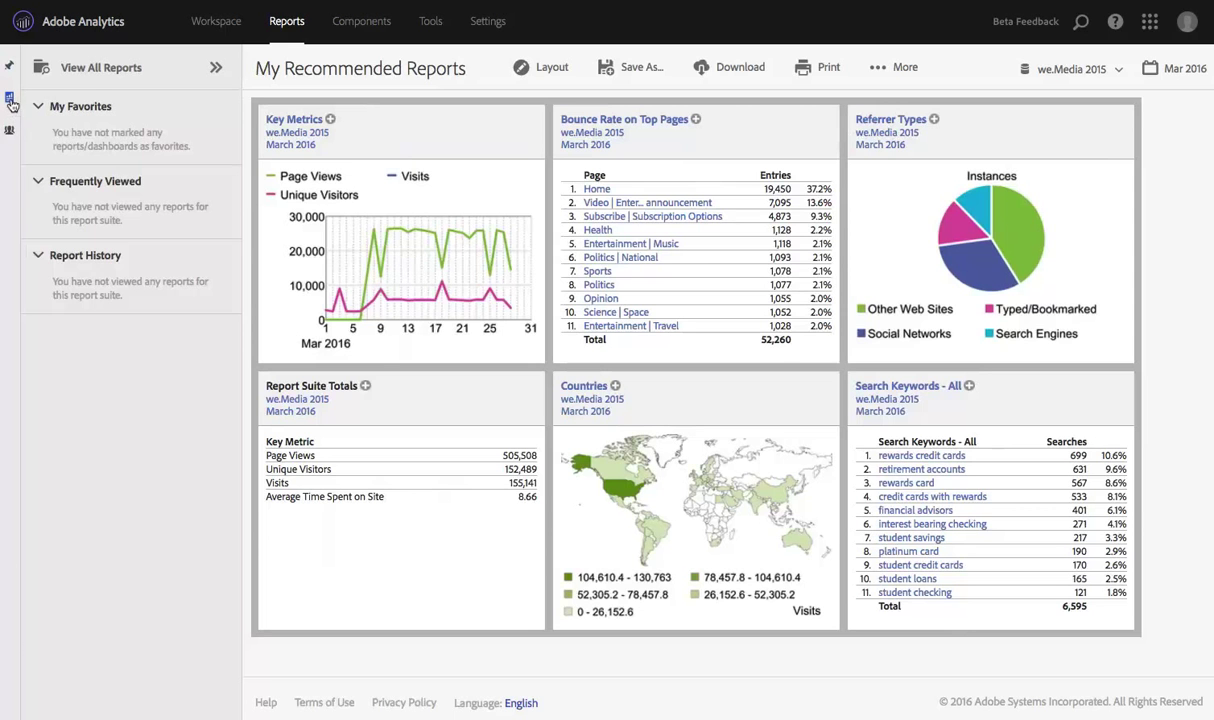
click(9, 133)
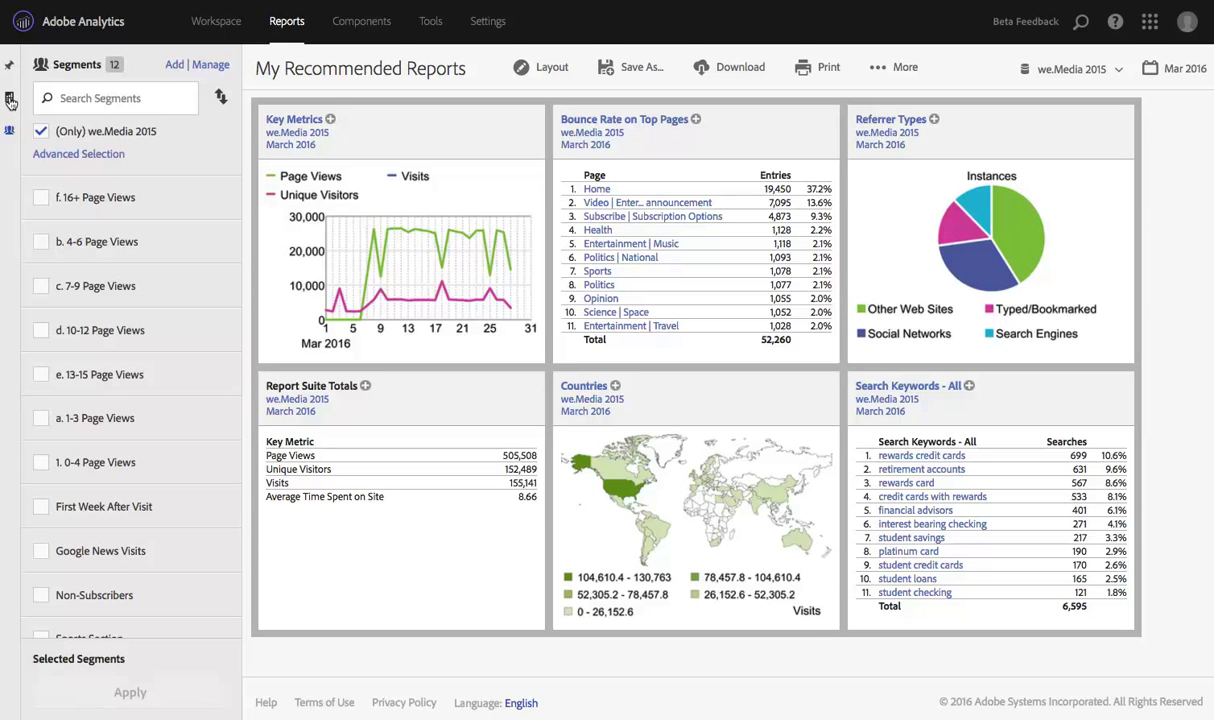
click(10, 99)
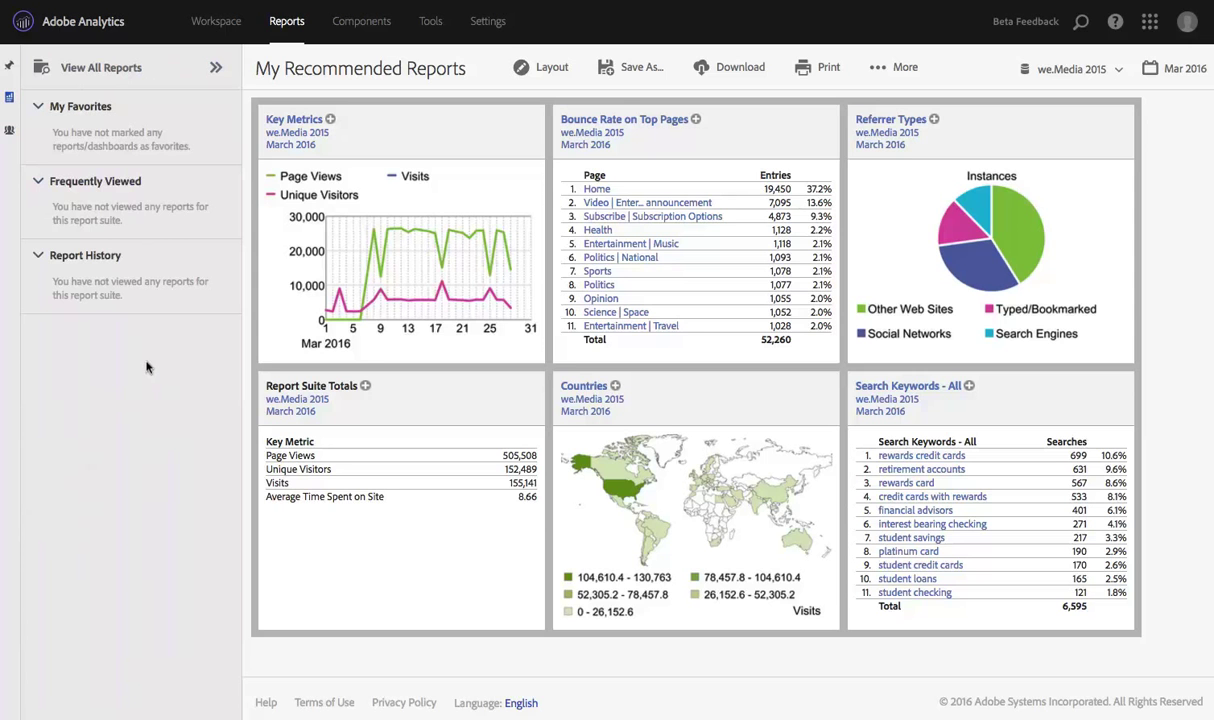
click(9, 130)
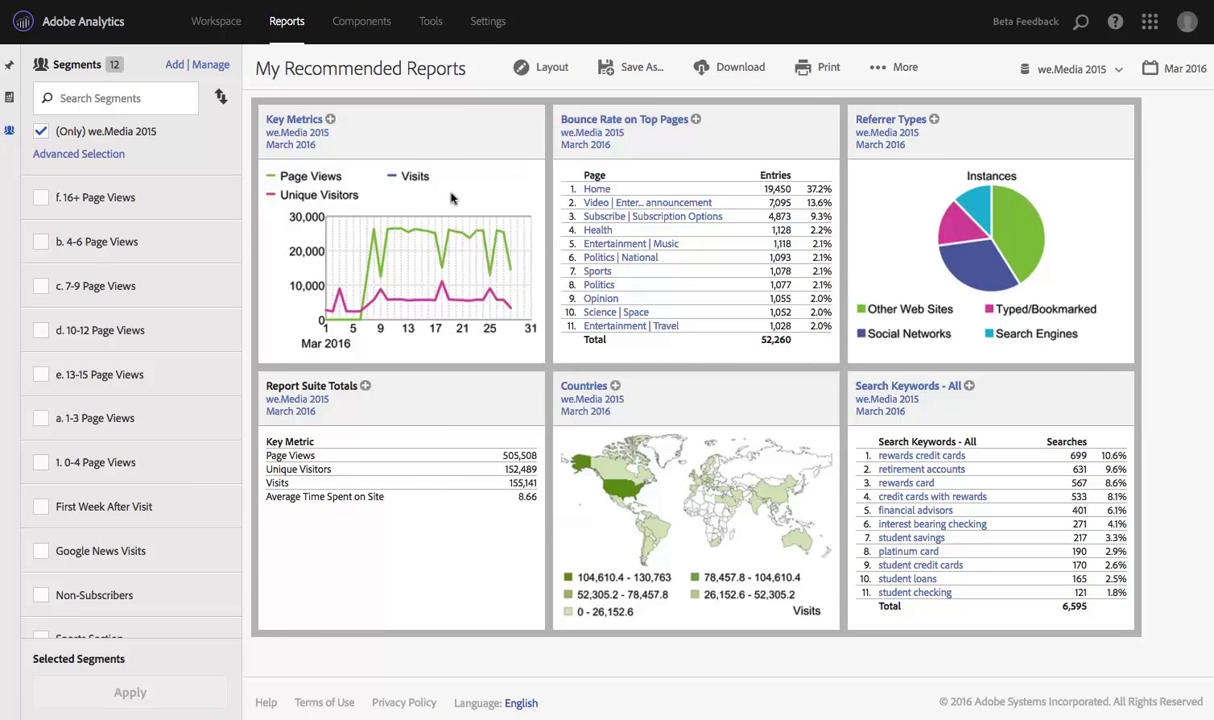
click(10, 100)
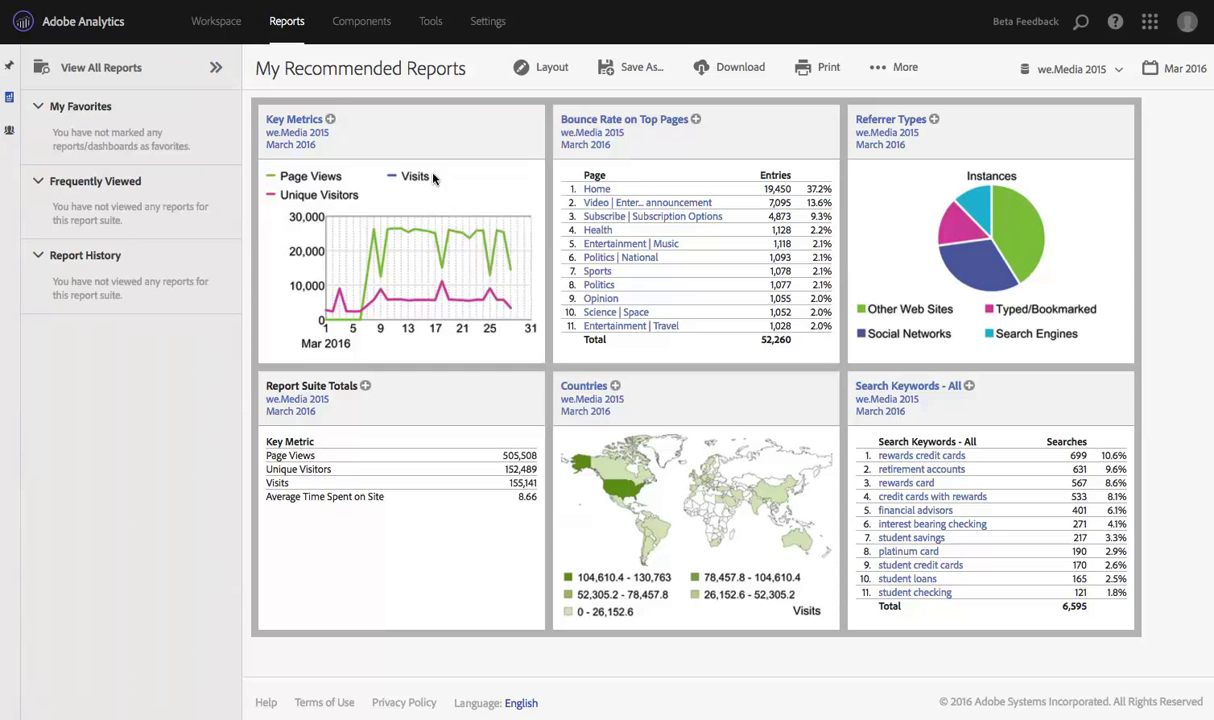
Create a new Workspace project and toggle the components panel's pin off and on.
click(228, 27)
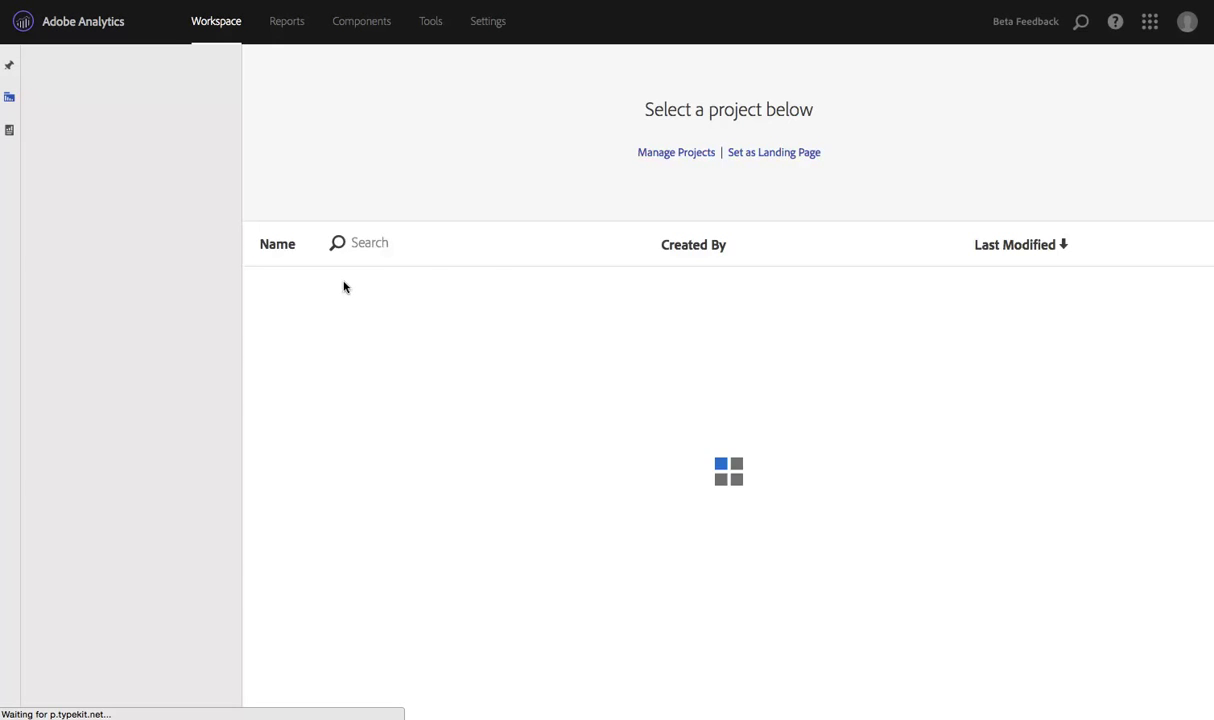
click(722, 150)
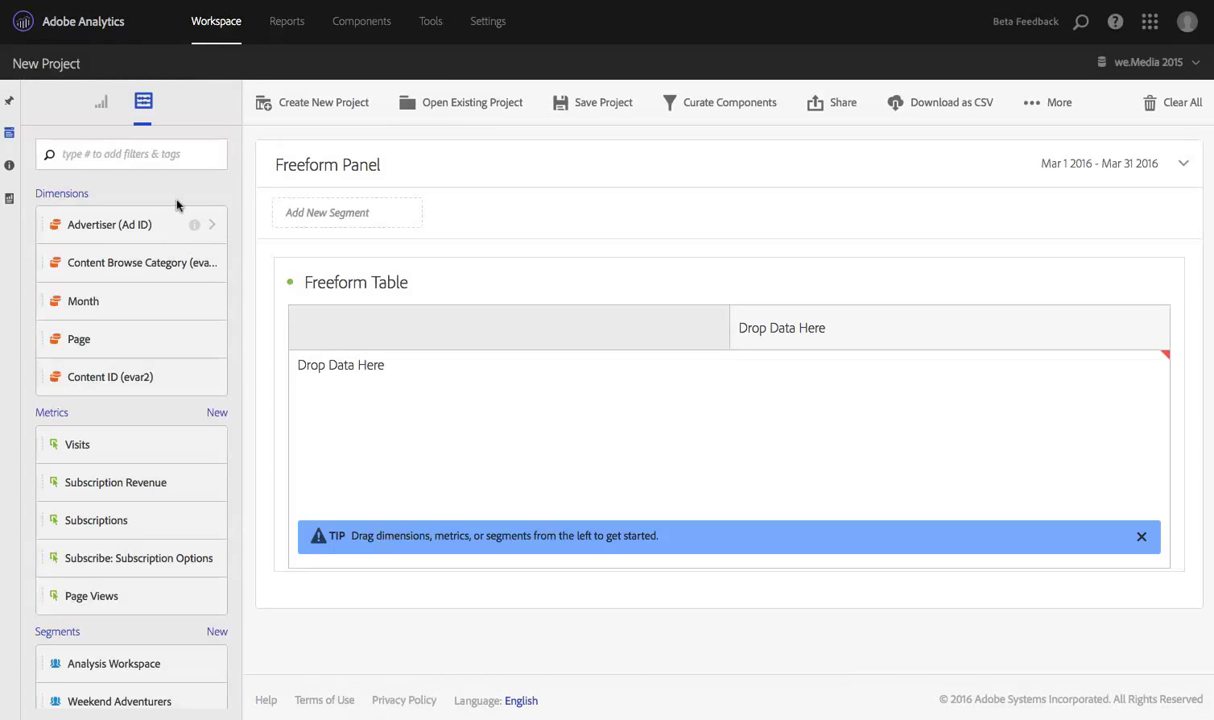
click(10, 101)
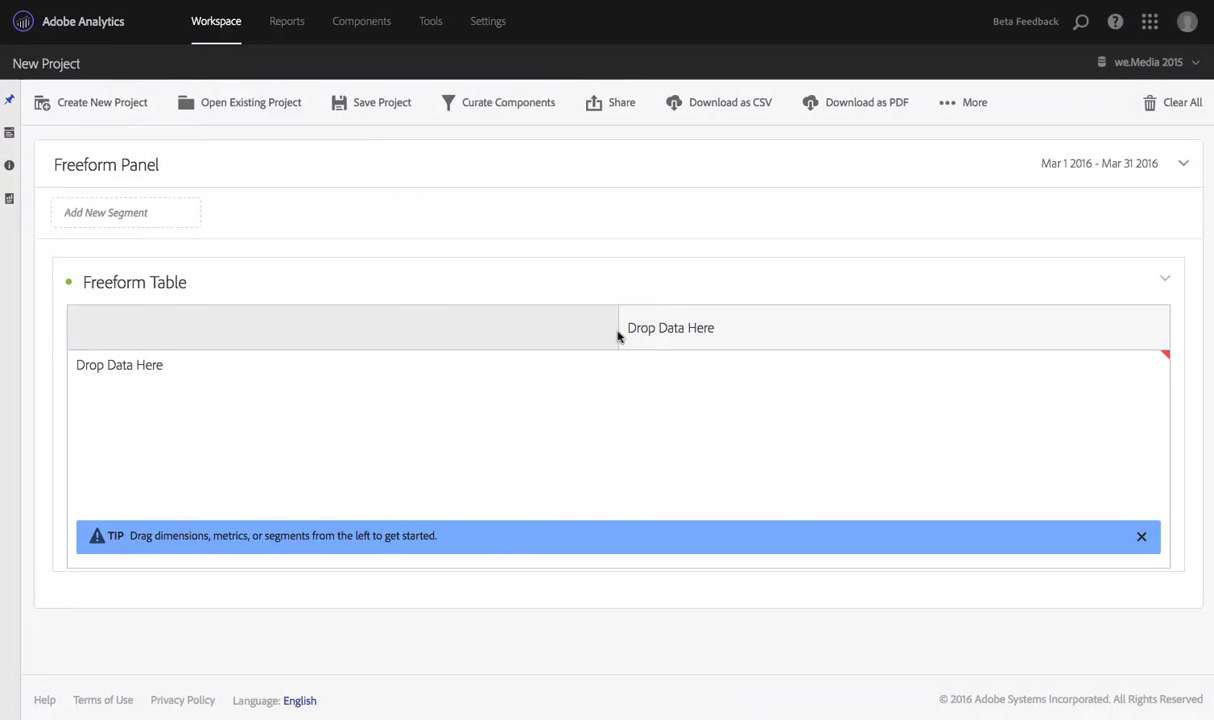
mouse_move(12, 225)
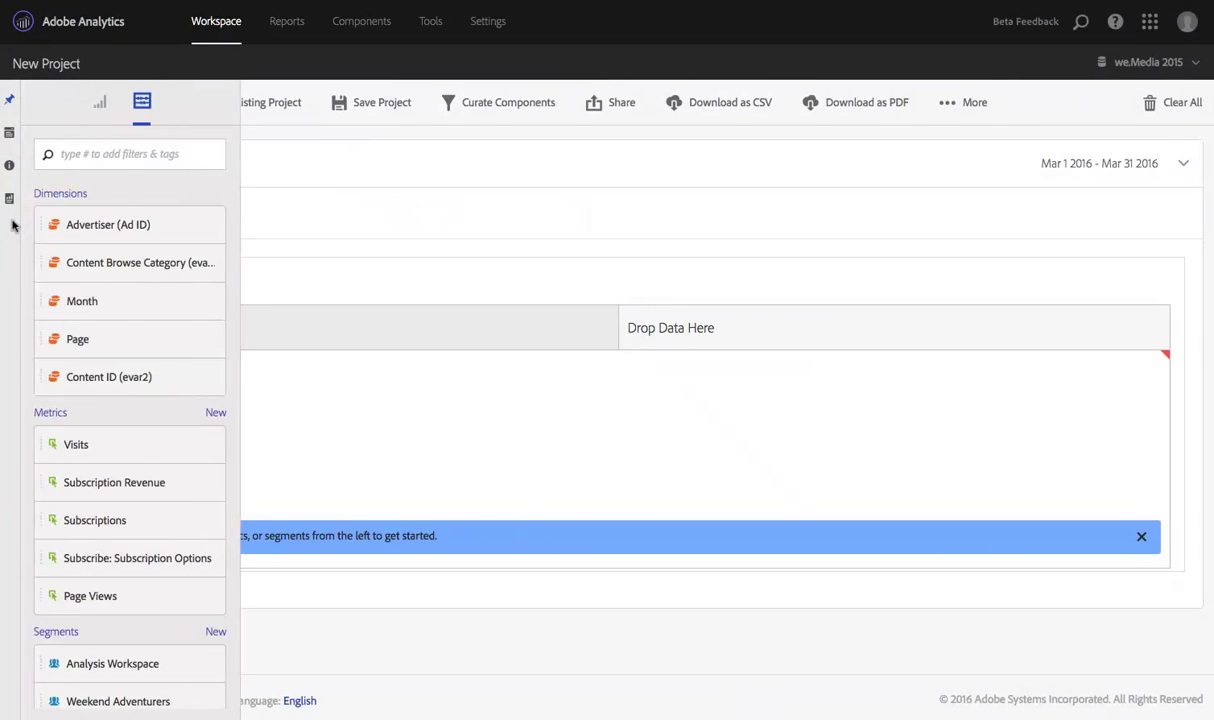
click(9, 101)
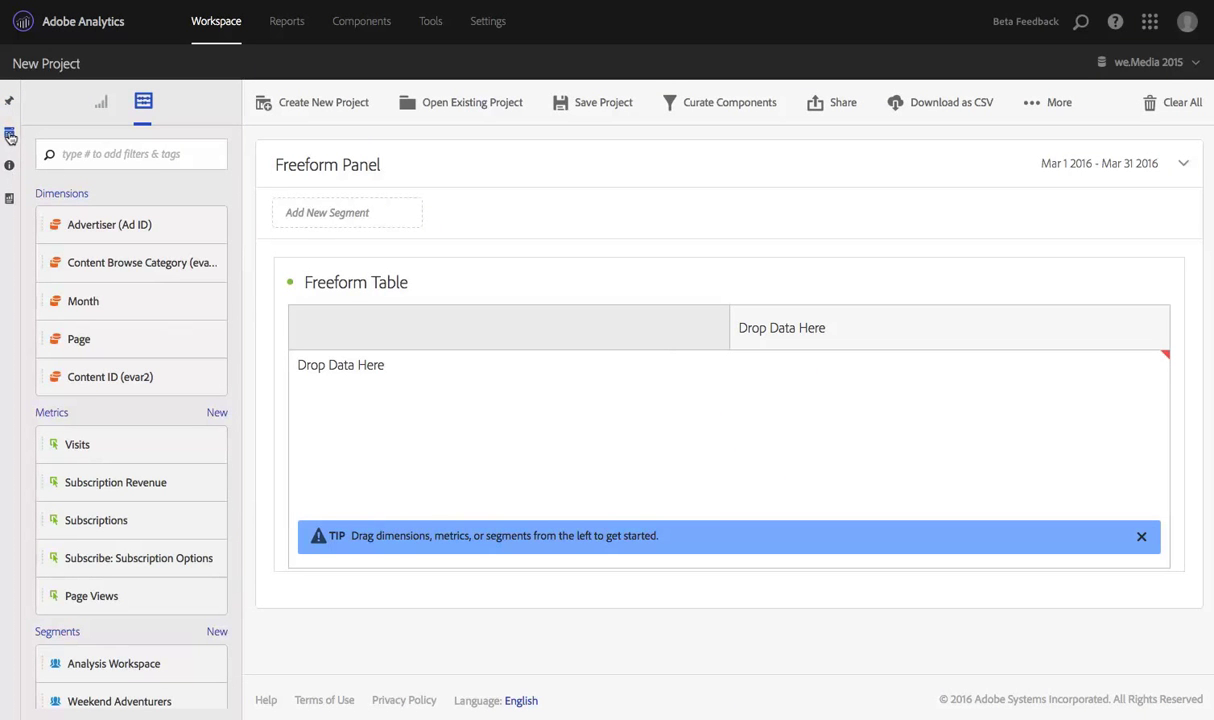
Preview Project Details and the side-panel reports list, including the full list of reports.
click(10, 167)
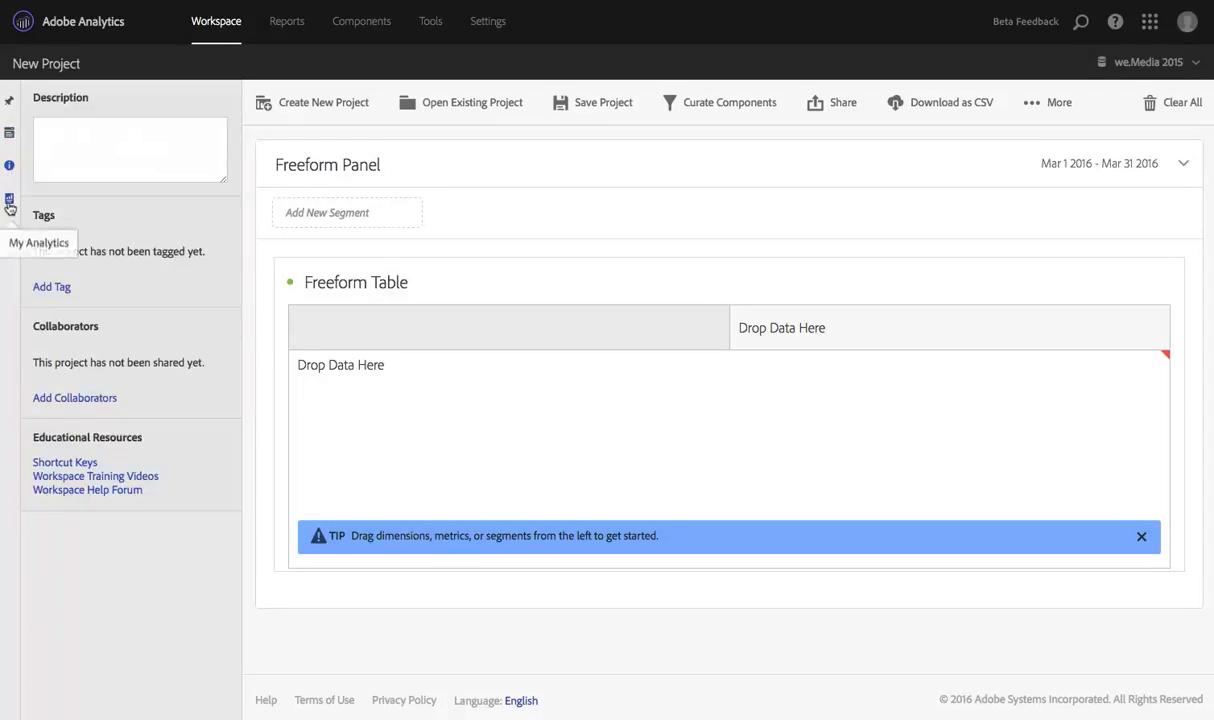
click(9, 200)
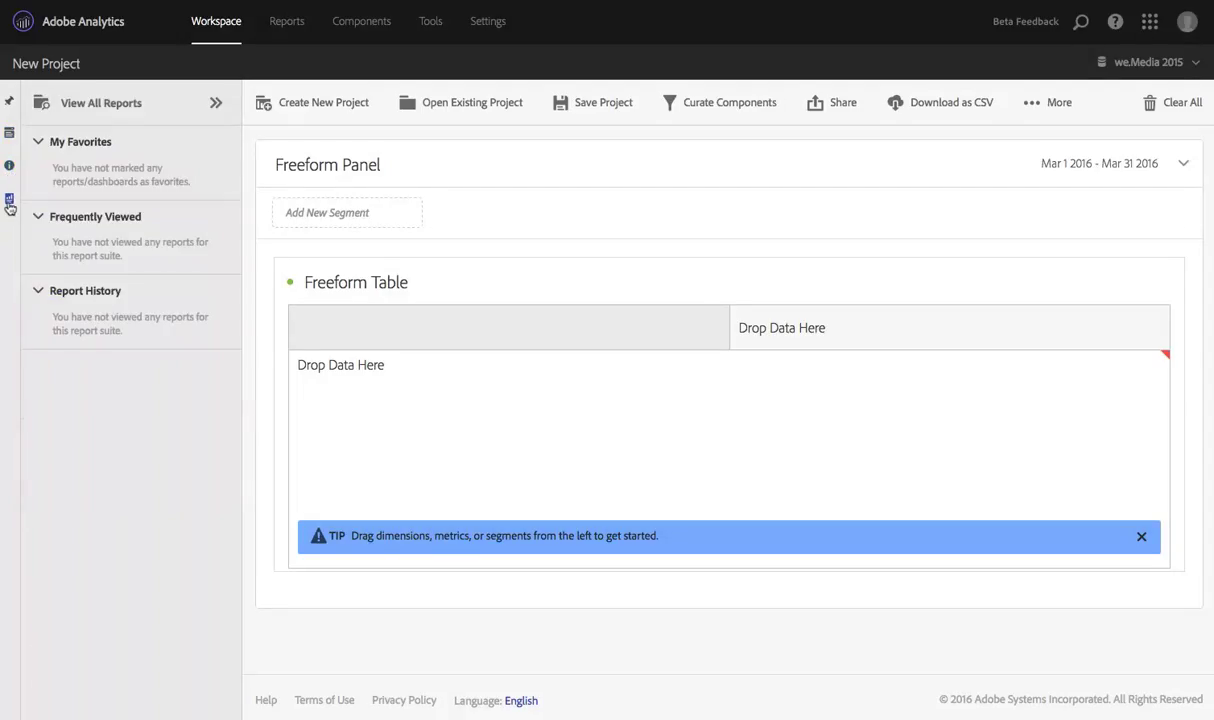
click(214, 105)
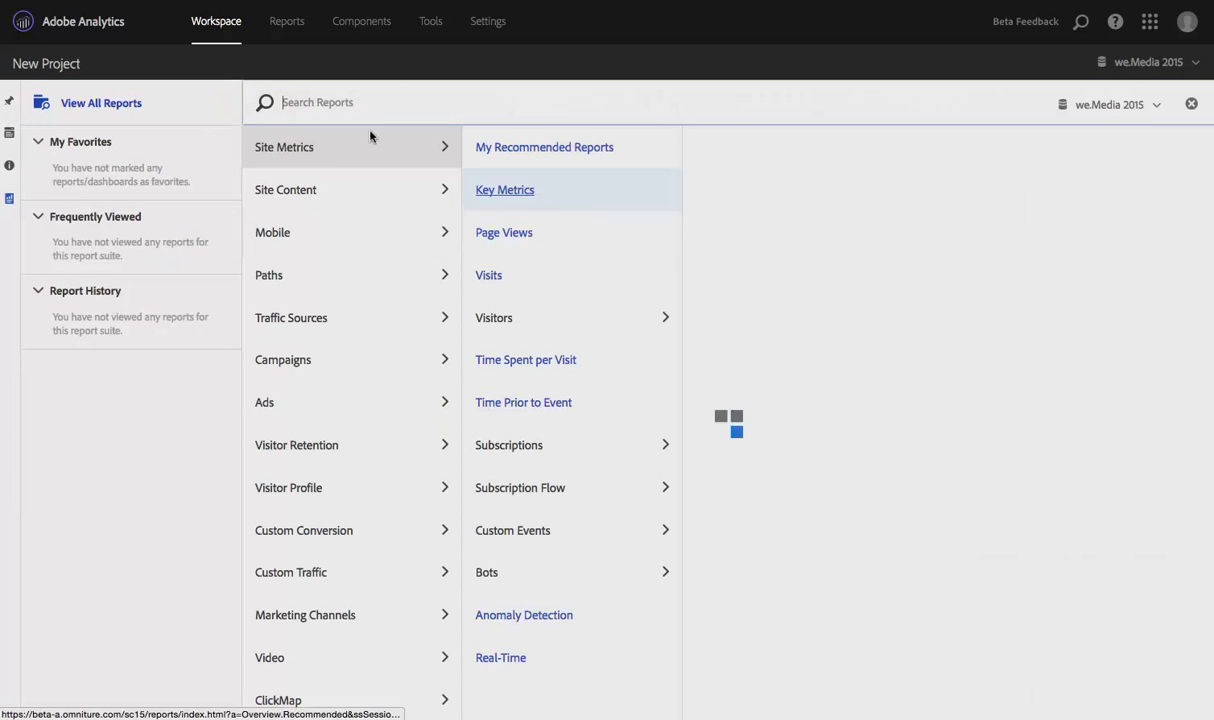
click(1191, 104)
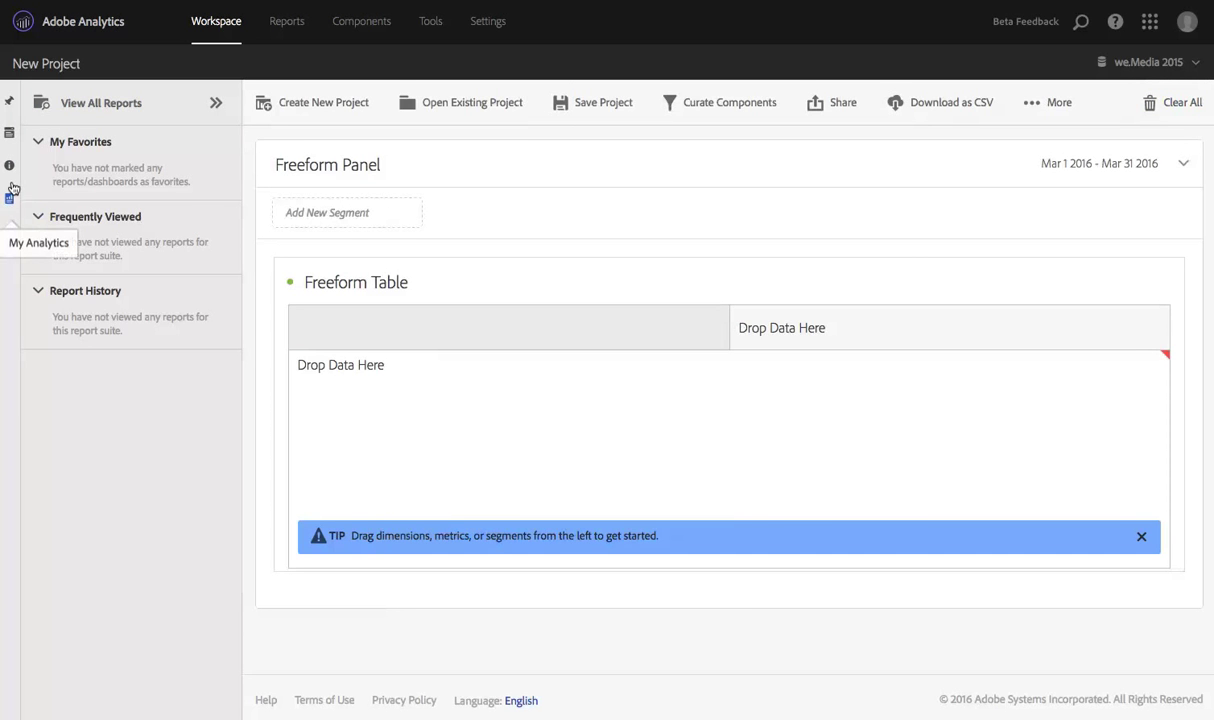
Switch between the components list and the project's description, tags and collaborators.
click(9, 132)
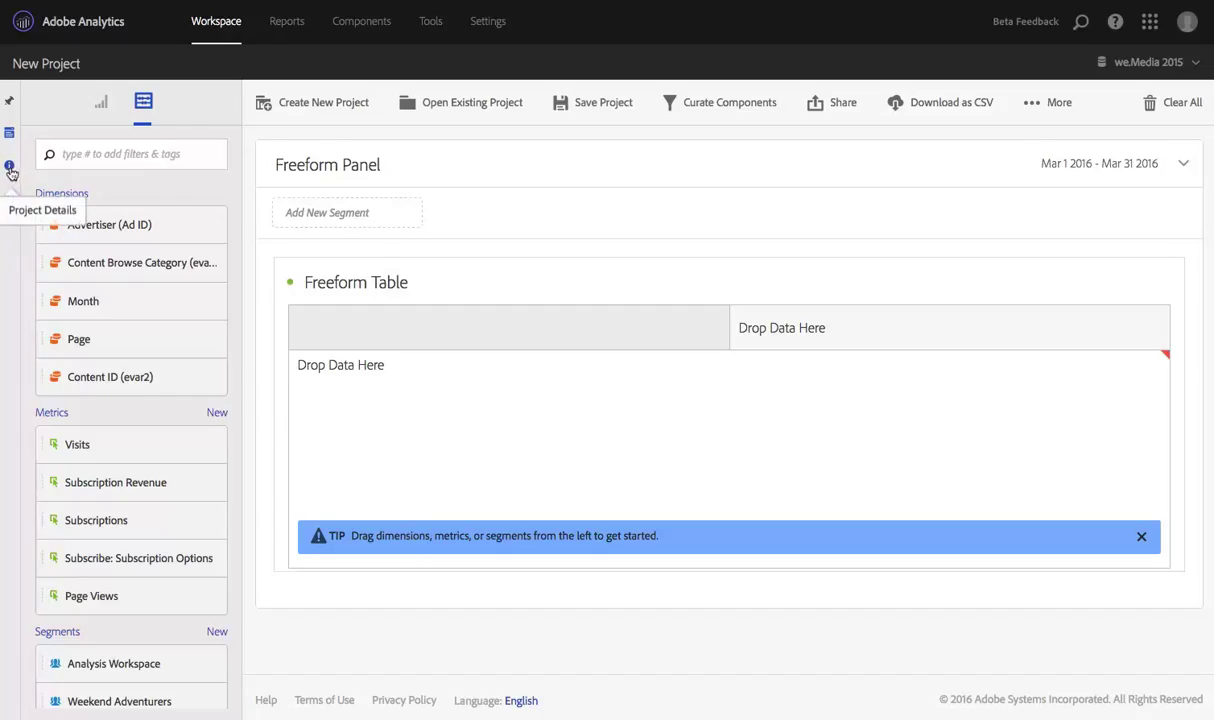
click(9, 165)
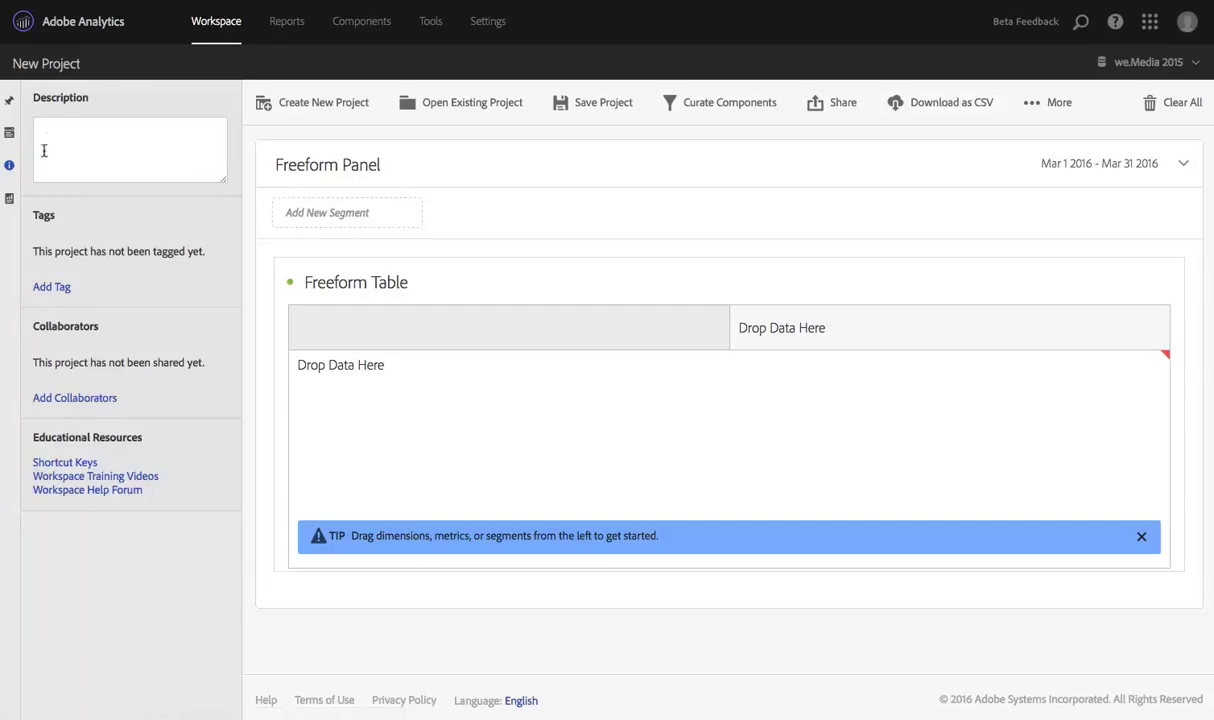
click(9, 133)
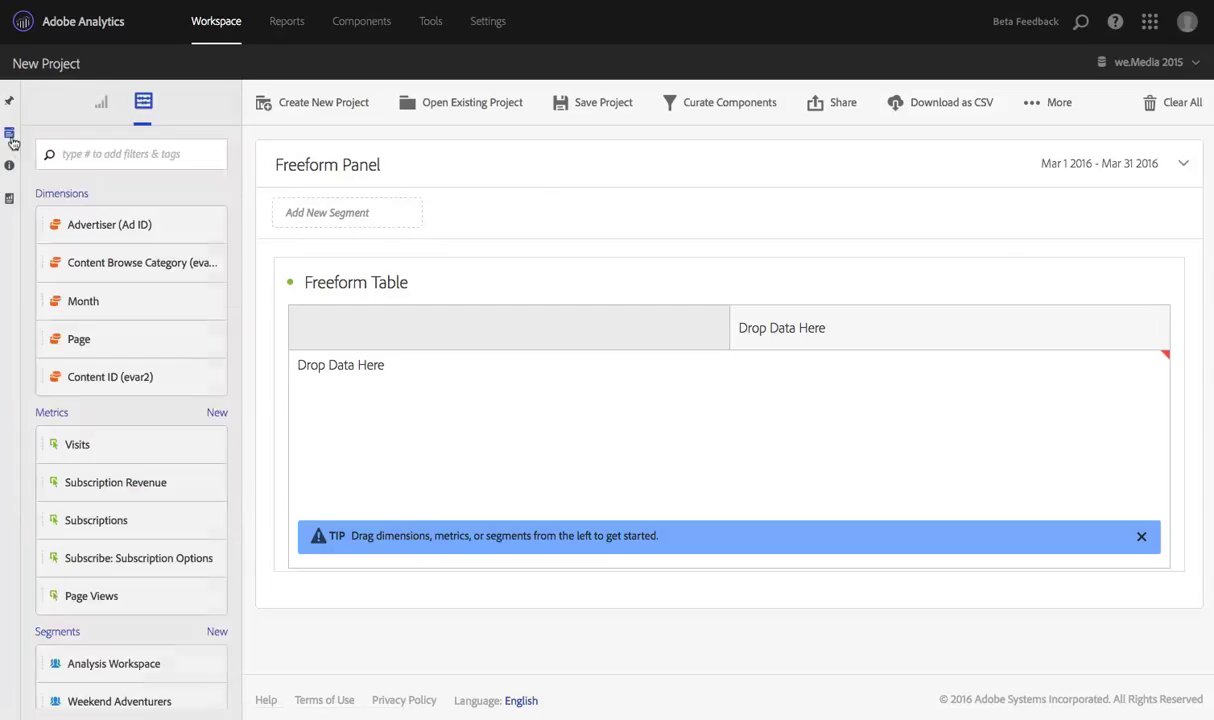